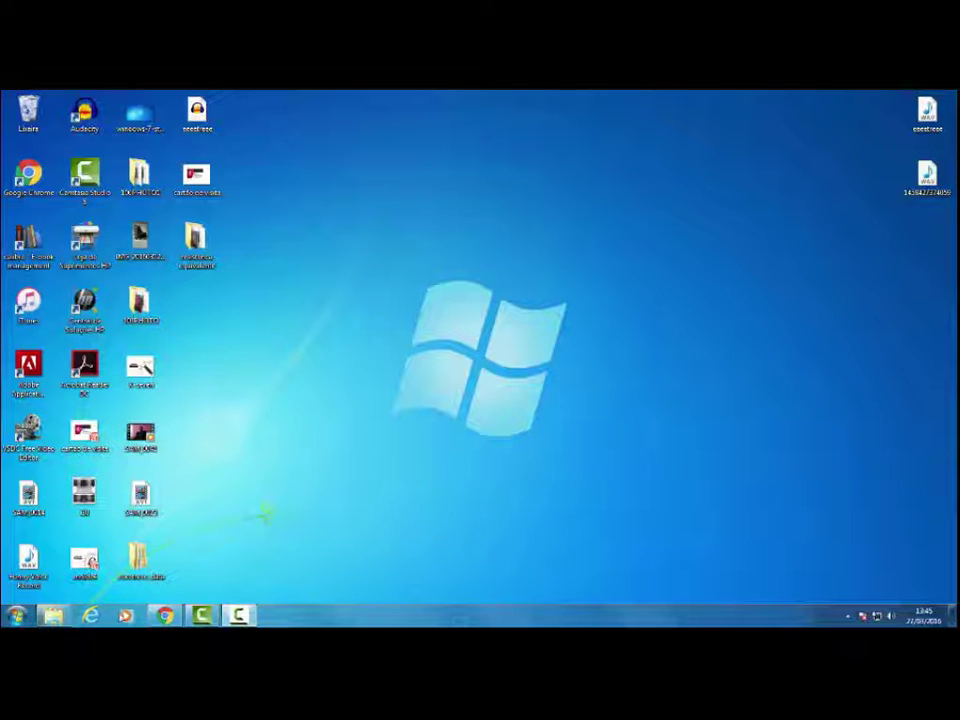
# Check the contents of removable disk J: in the file explorer and return to the desktop.
pyautogui.click(53, 615)
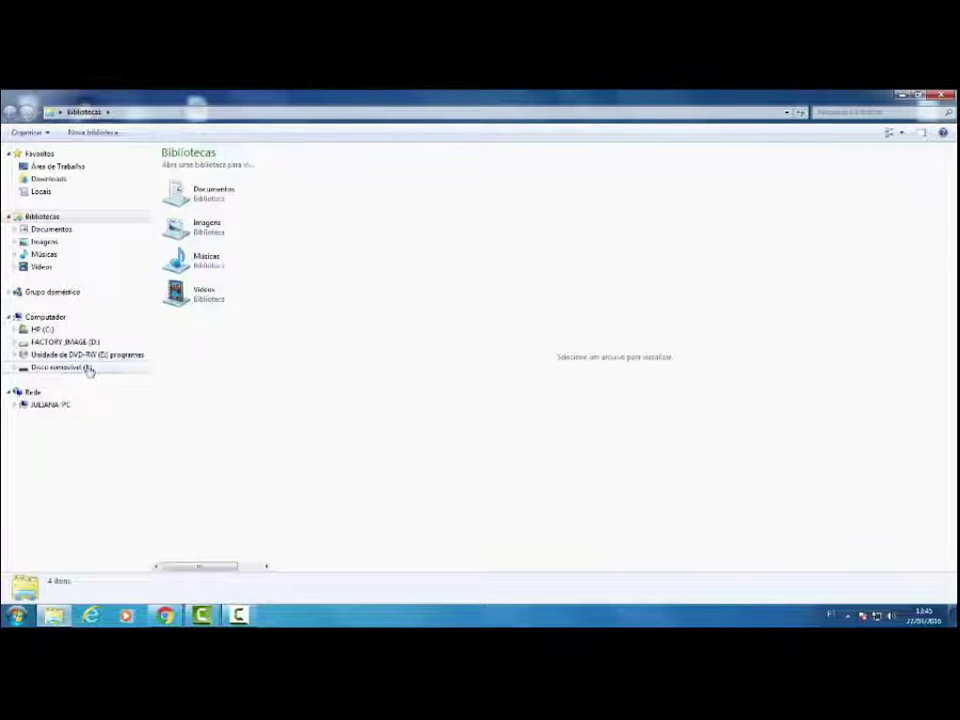
pyautogui.click(89, 369)
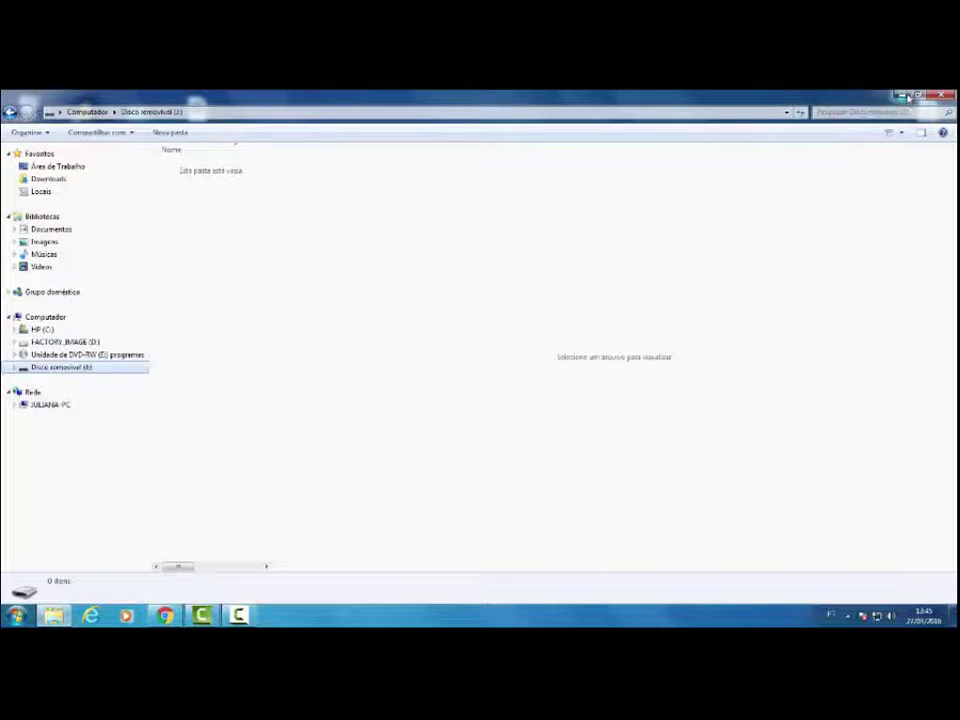
pyautogui.press('super+d')
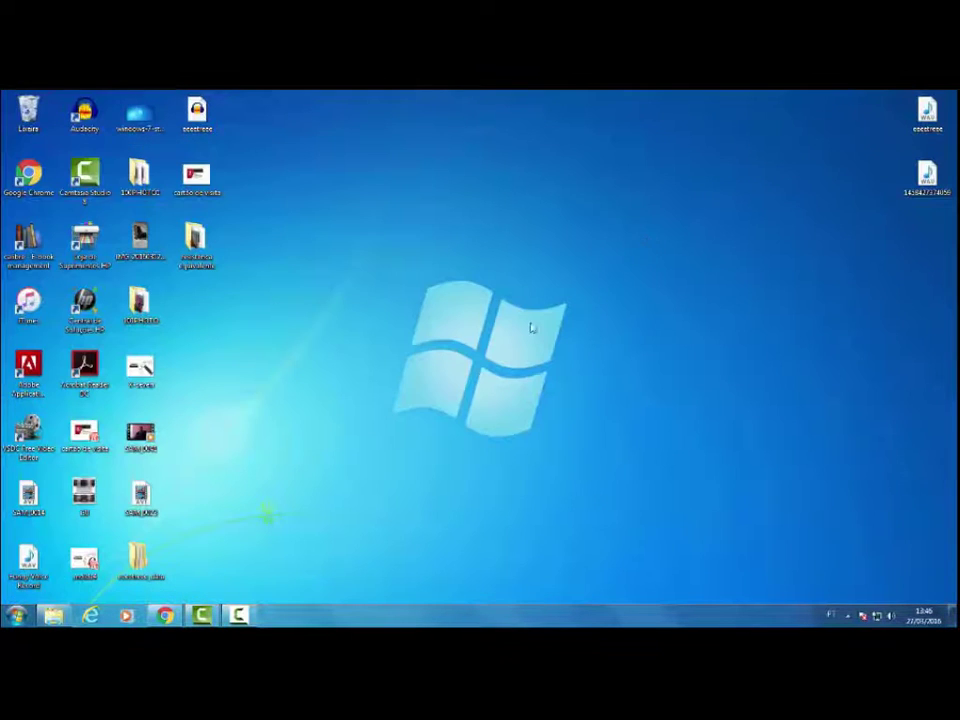
# Switch to Chrome, search Google for "yumi" and open the YUMI – Multiboot USB Creator page on pendrivelinux.com.
pyautogui.click(165, 615)
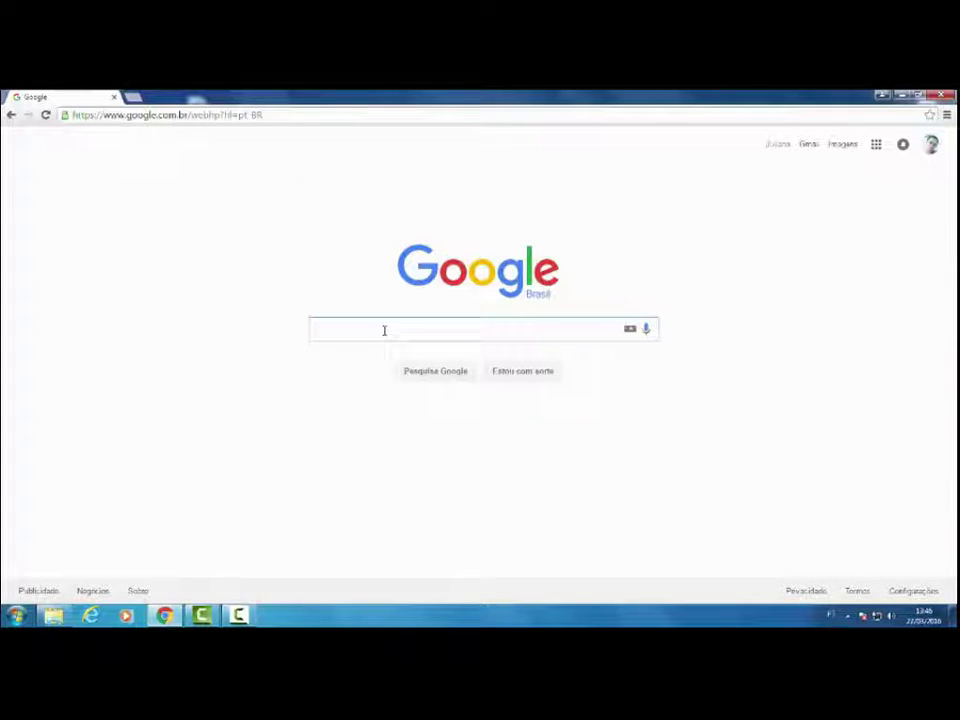
pyautogui.write('yumi')
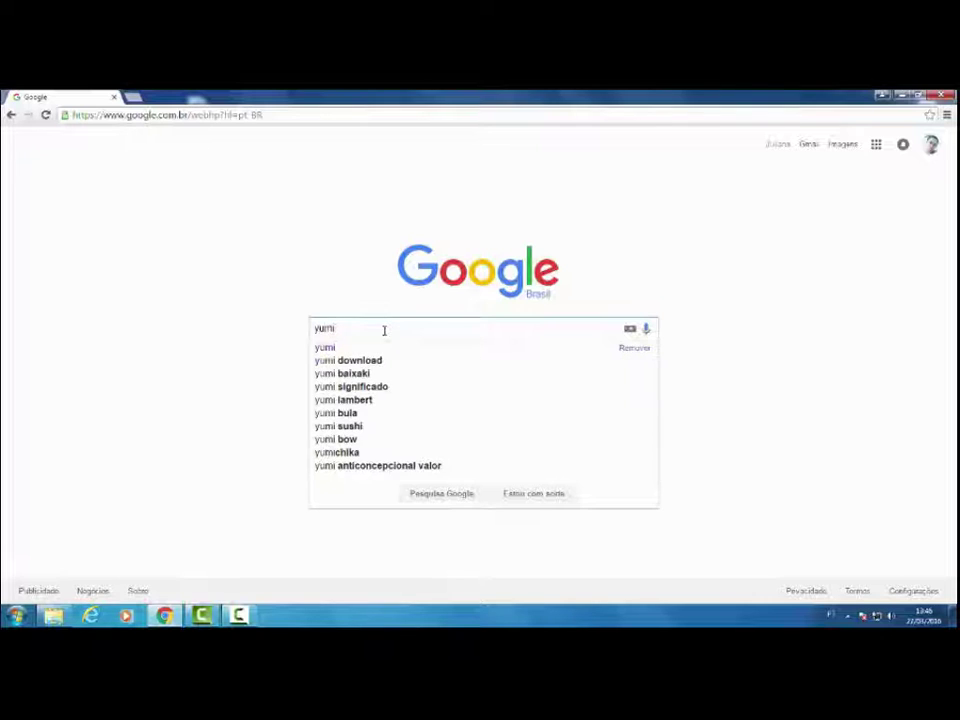
pyautogui.press('Return')
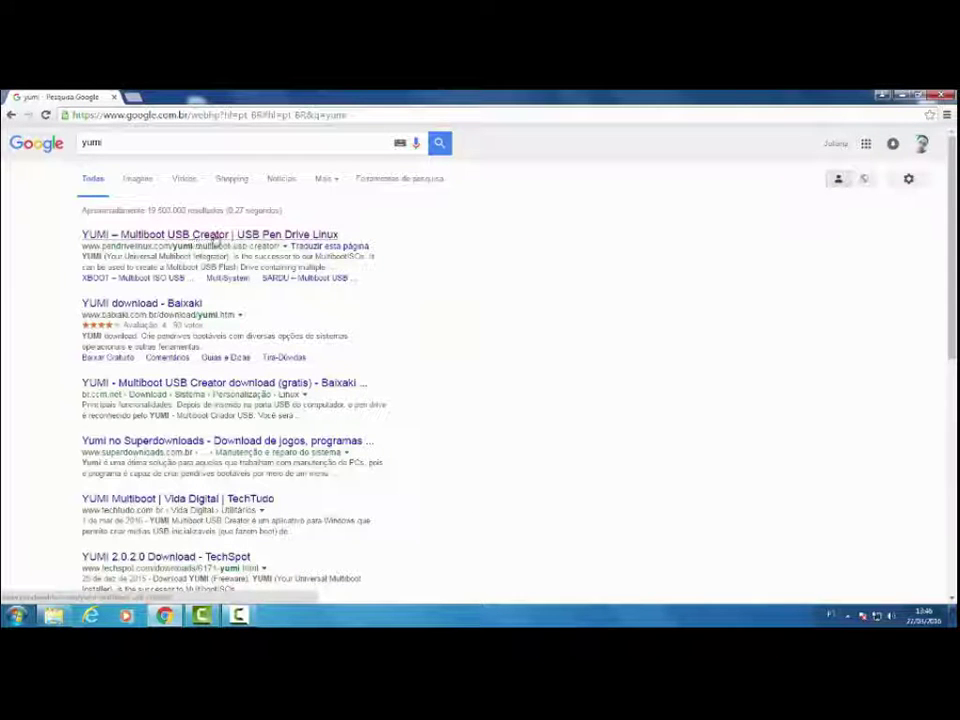
pyautogui.click(214, 235)
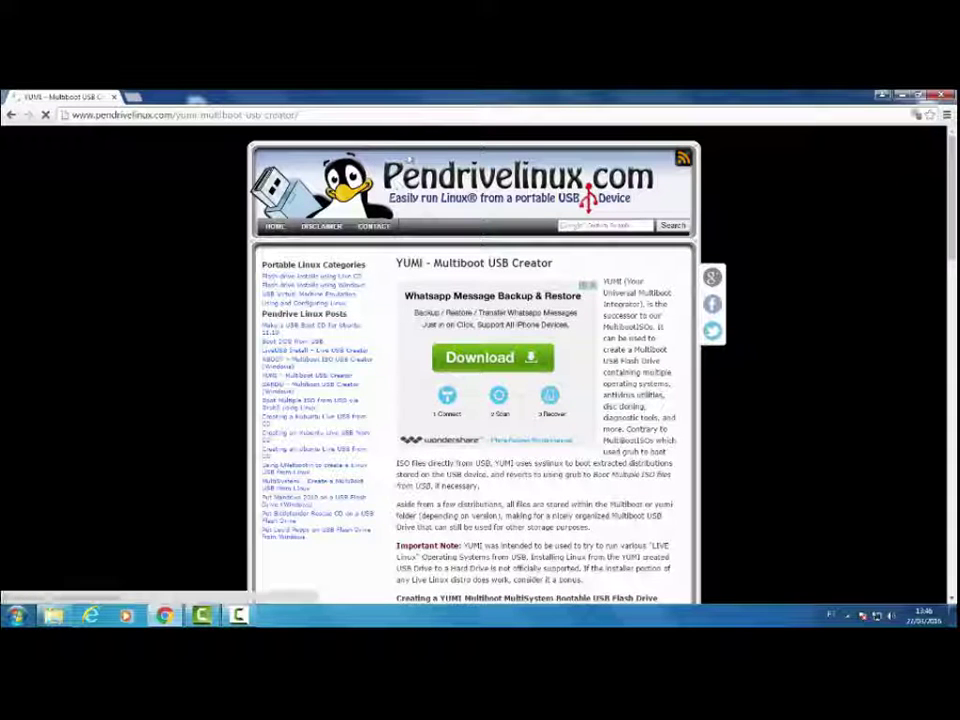
# Download YUMI-2.0.2.0.exe for Windows from the YUMI page.
pyautogui.scroll(-5, 546, 244)
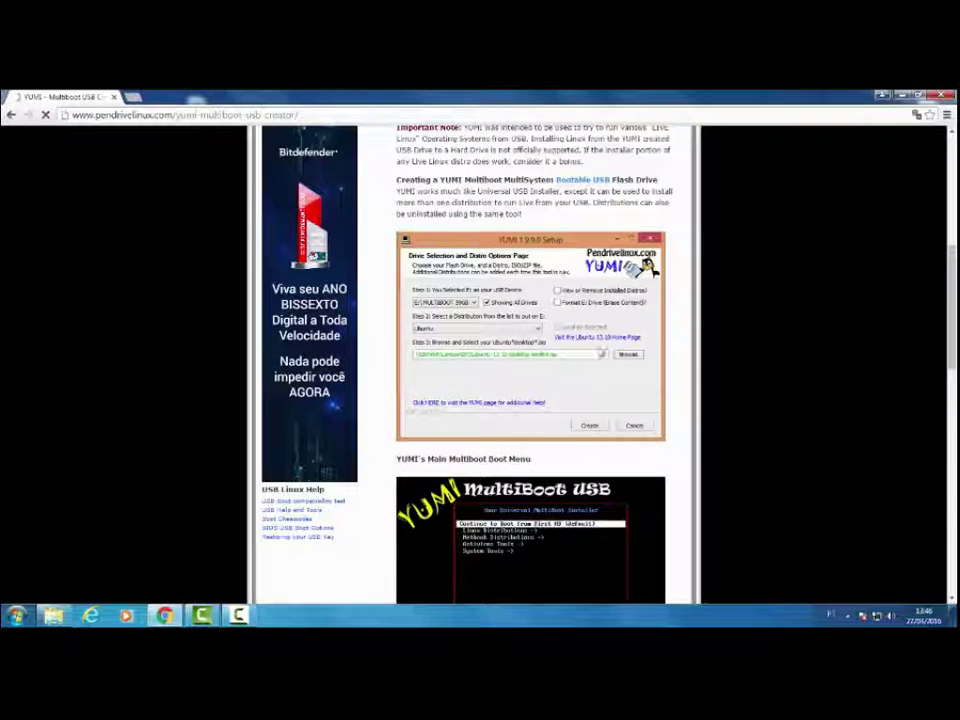
pyautogui.scroll(-3, 530, 300)
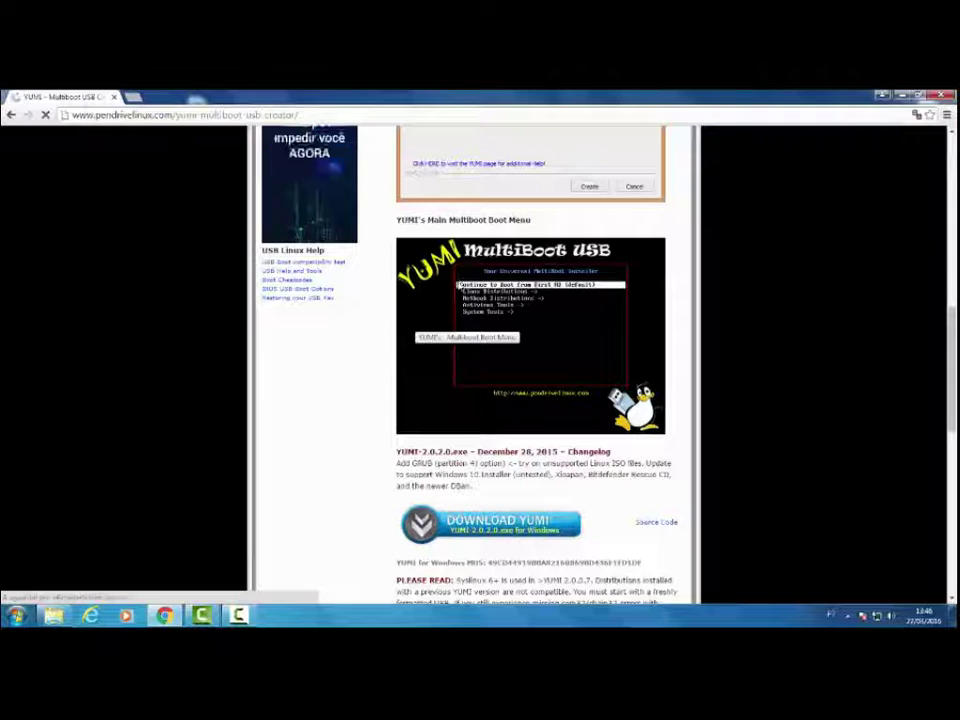
pyautogui.scroll(-2, 531, 272)
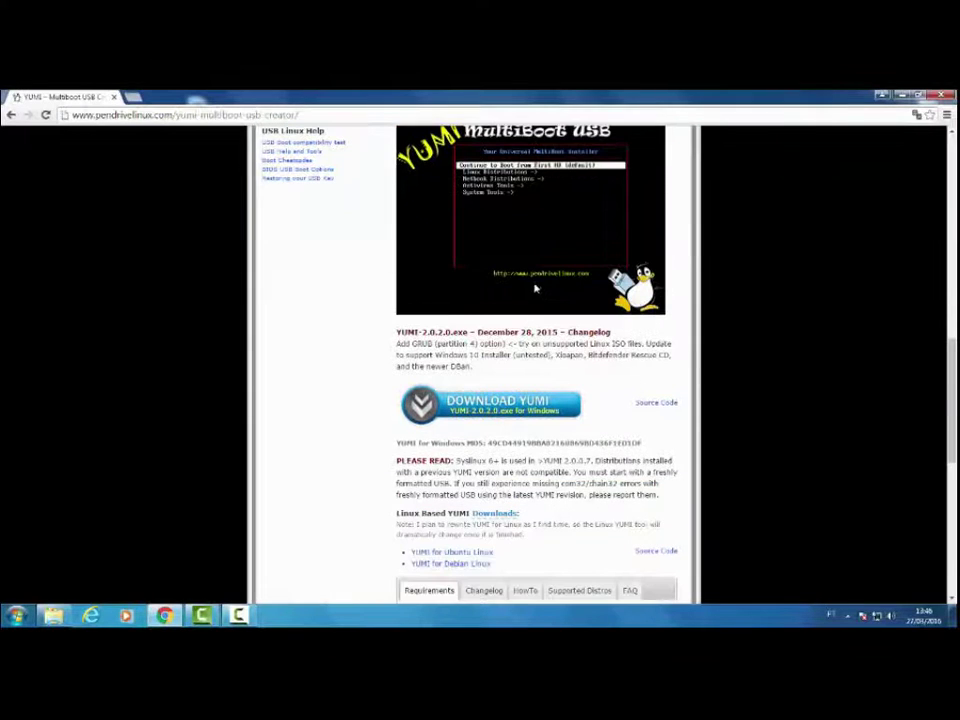
pyautogui.click(491, 408)
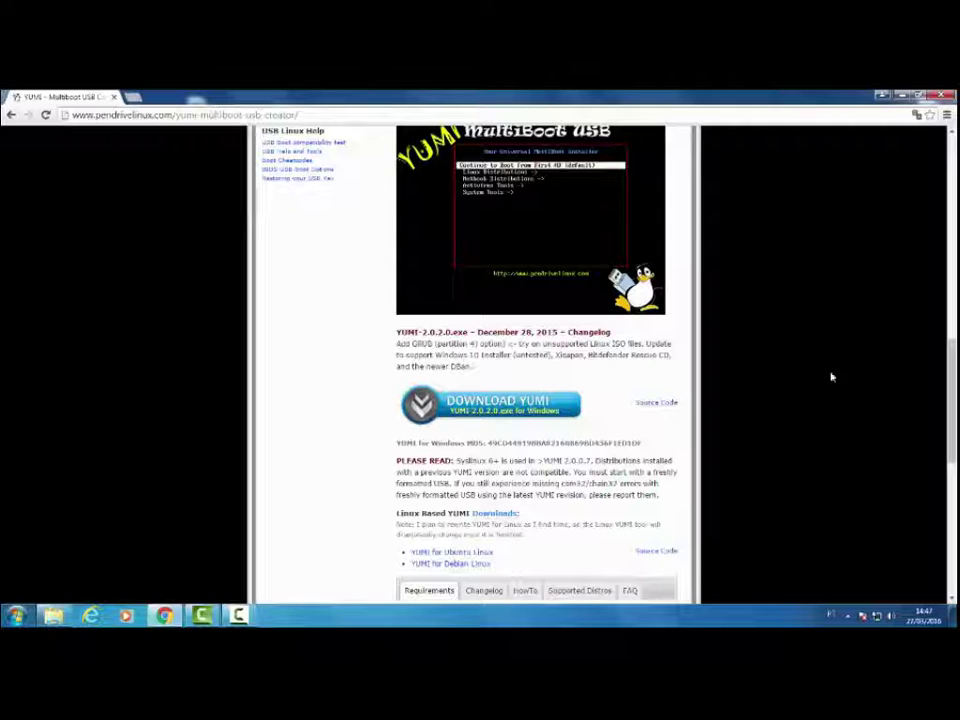
# Minimize the browser and check the contents of removable disk J: in the file explorer.
pyautogui.click(900, 96)
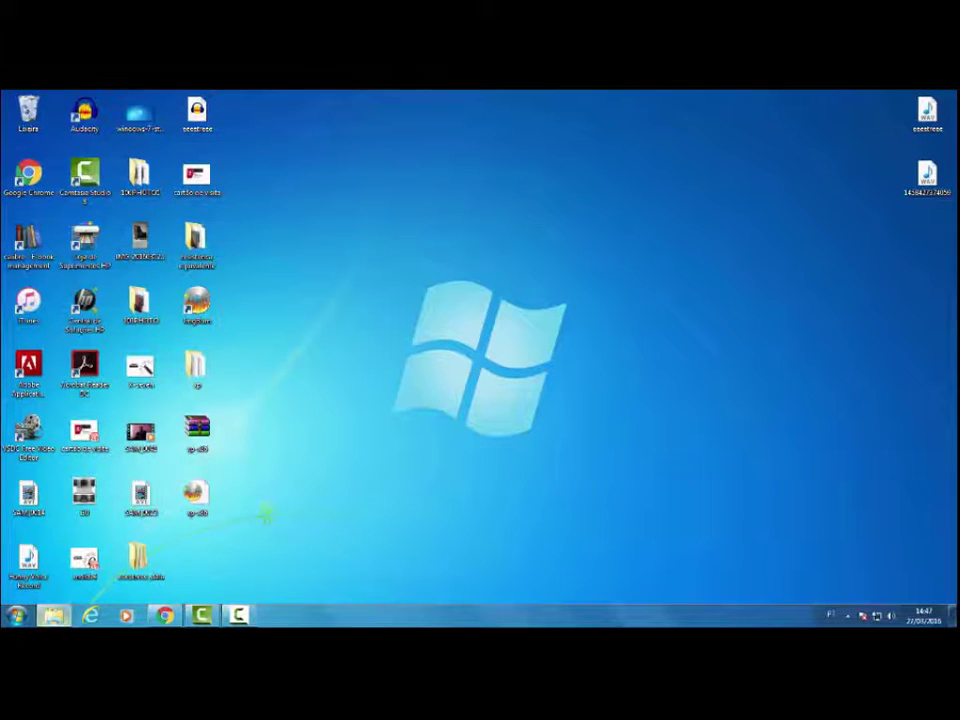
pyautogui.click(53, 615)
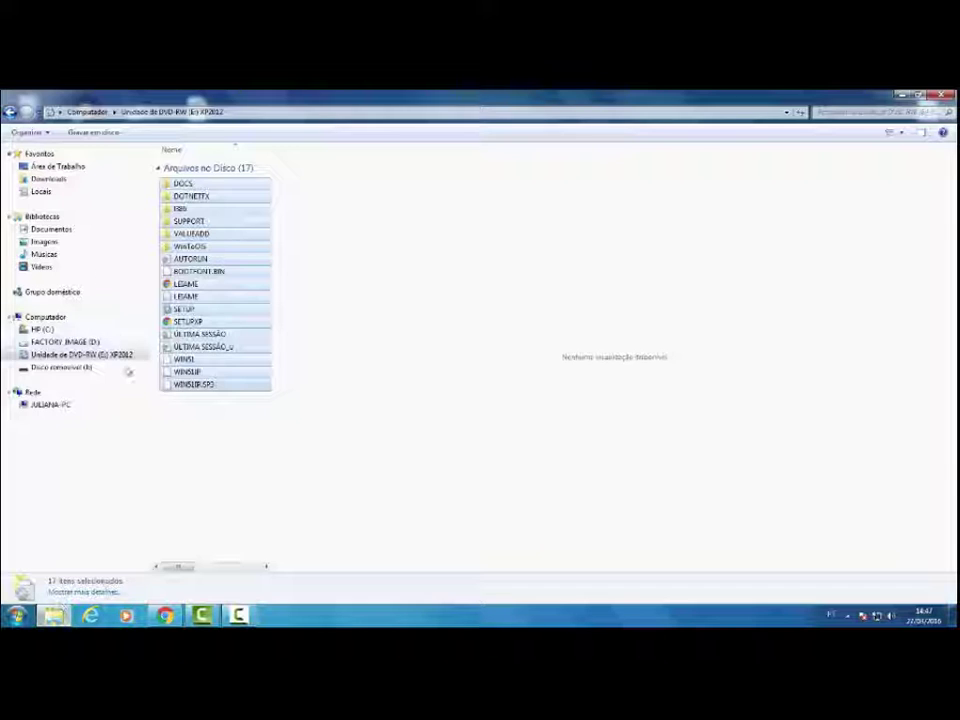
pyautogui.click(88, 370)
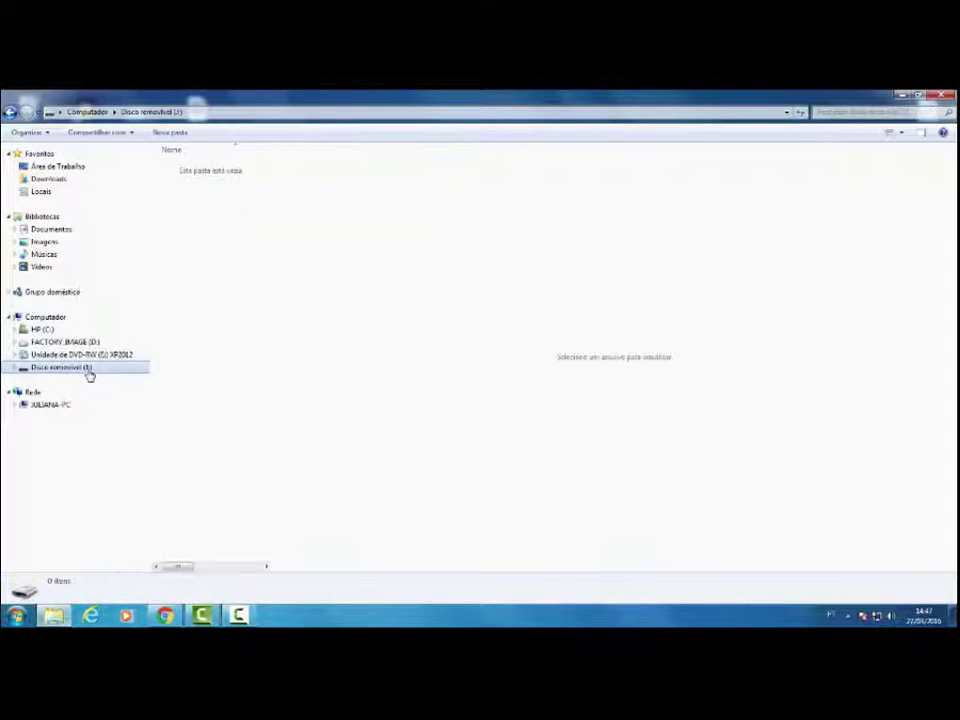
# Run YUMI-2.0.2.0 from the Downloads folder, allow it to start, and accept its license agreement.
pyautogui.click(71, 184)
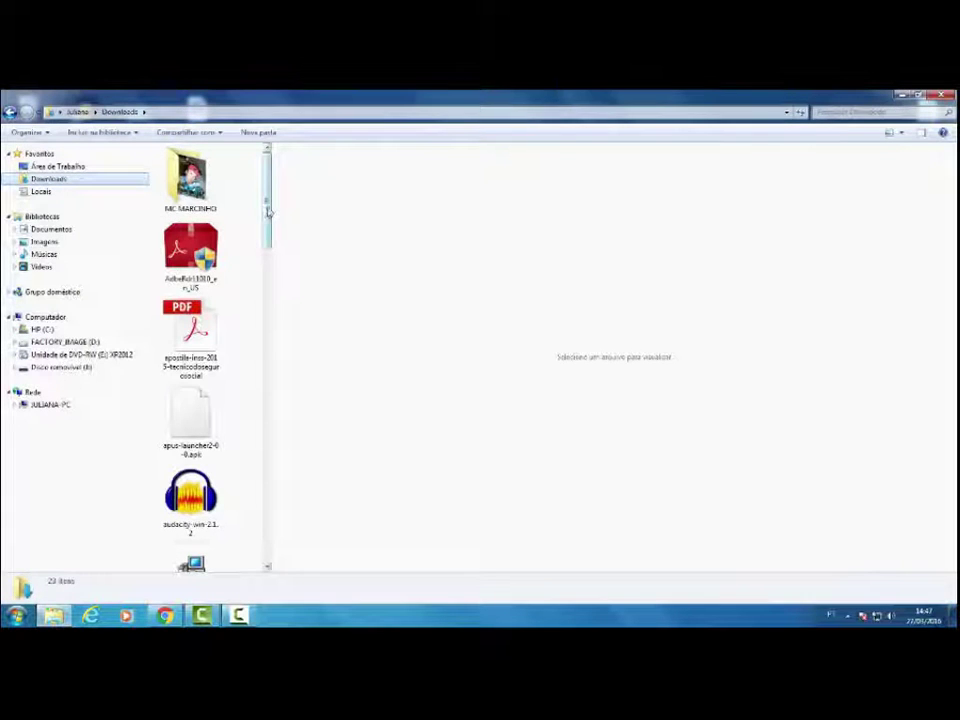
pyautogui.moveTo(268, 212); pyautogui.dragTo(231, 534)
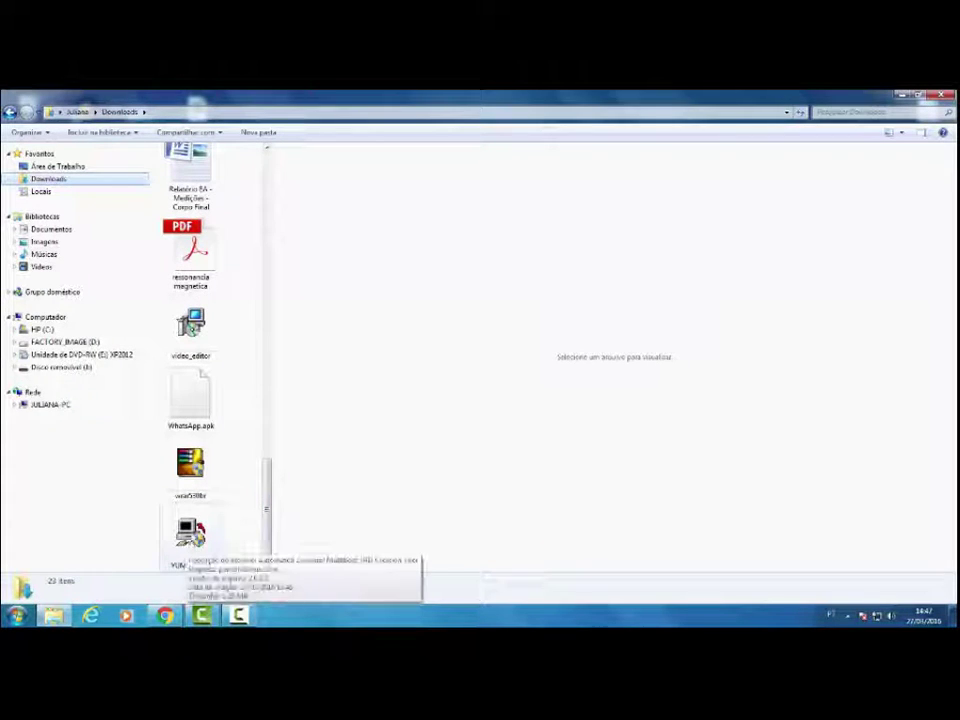
pyautogui.click(190, 535)
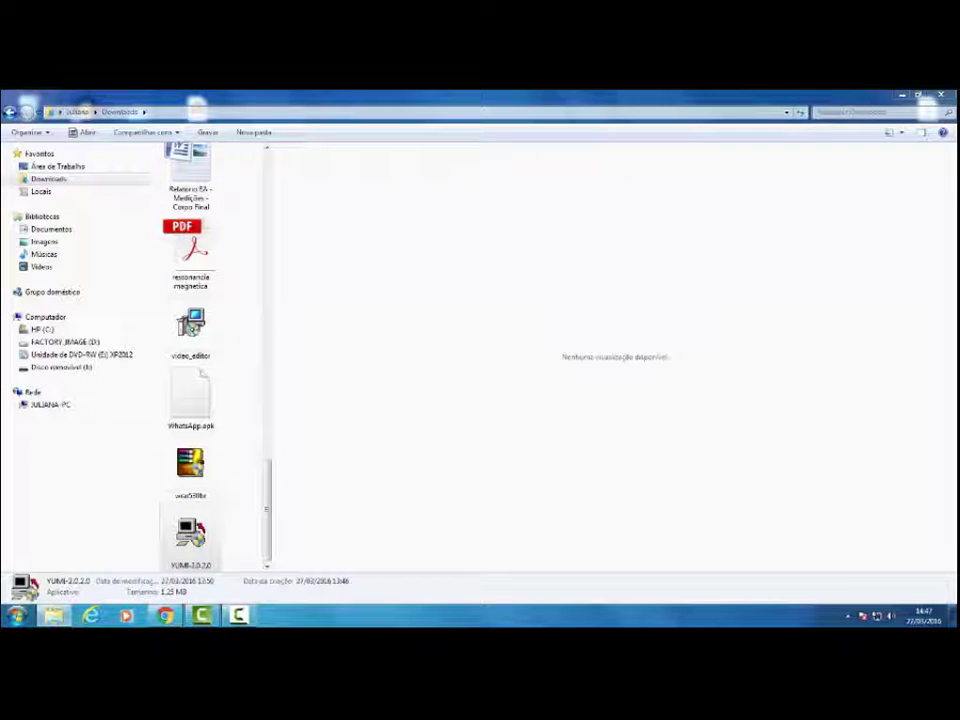
pyautogui.click(518, 420)
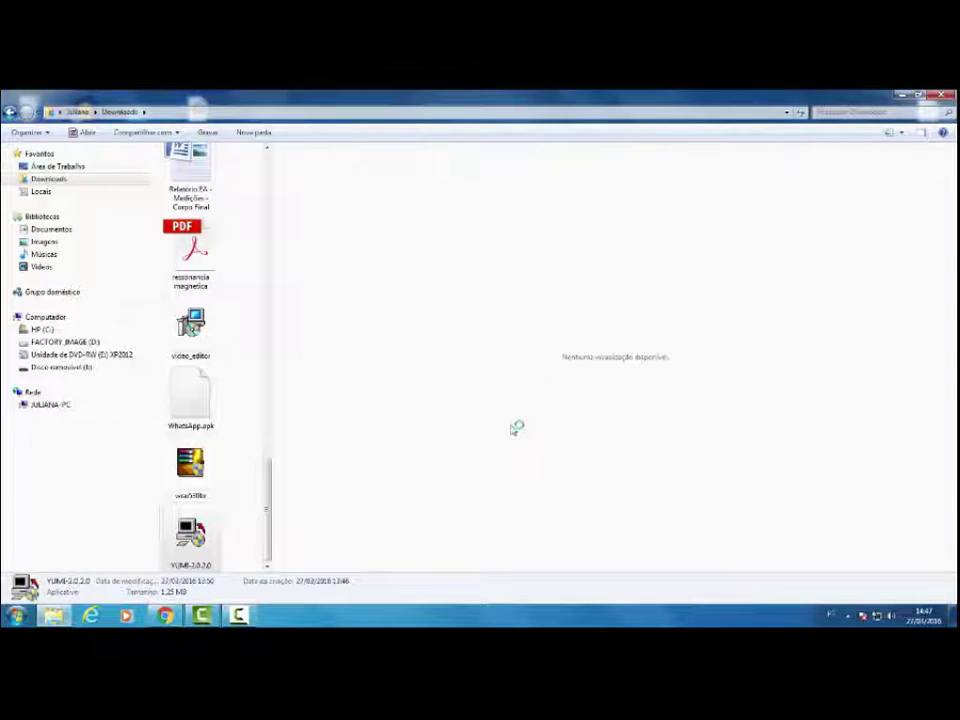
pyautogui.click(902, 95)
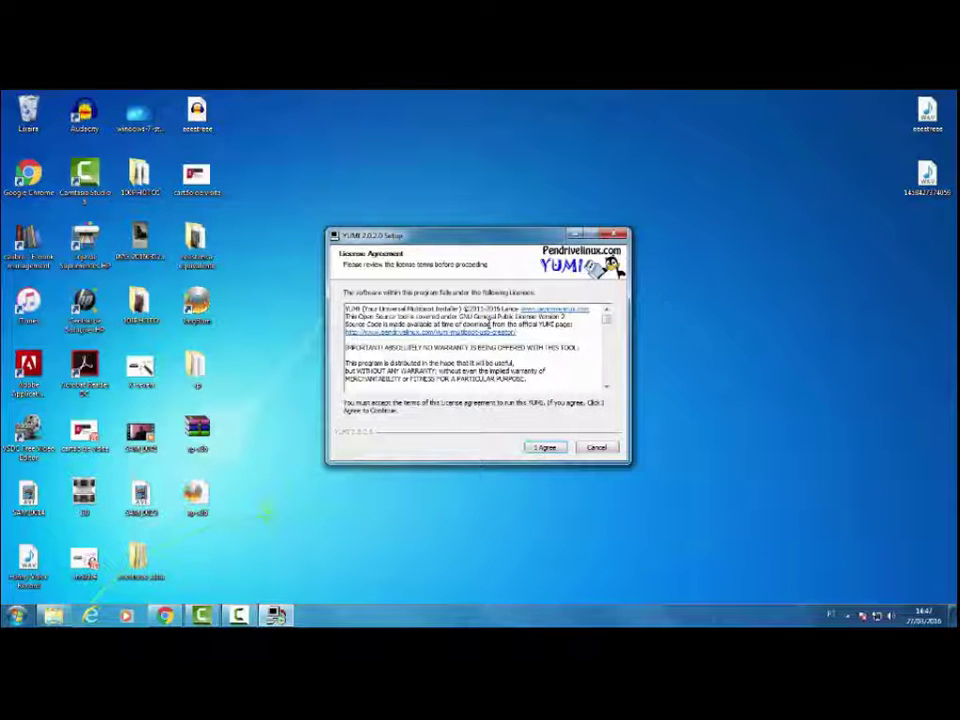
pyautogui.click(546, 448)
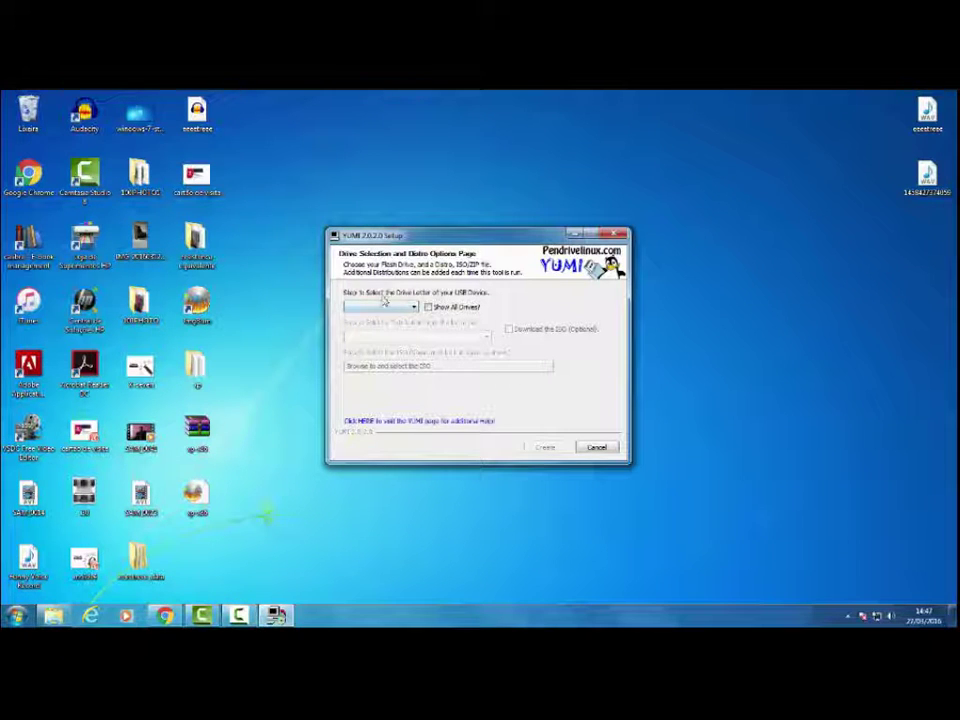
# Choose drive J: as the USB device in YUMI and enable its Fat32 formatting.
pyautogui.click(414, 308)
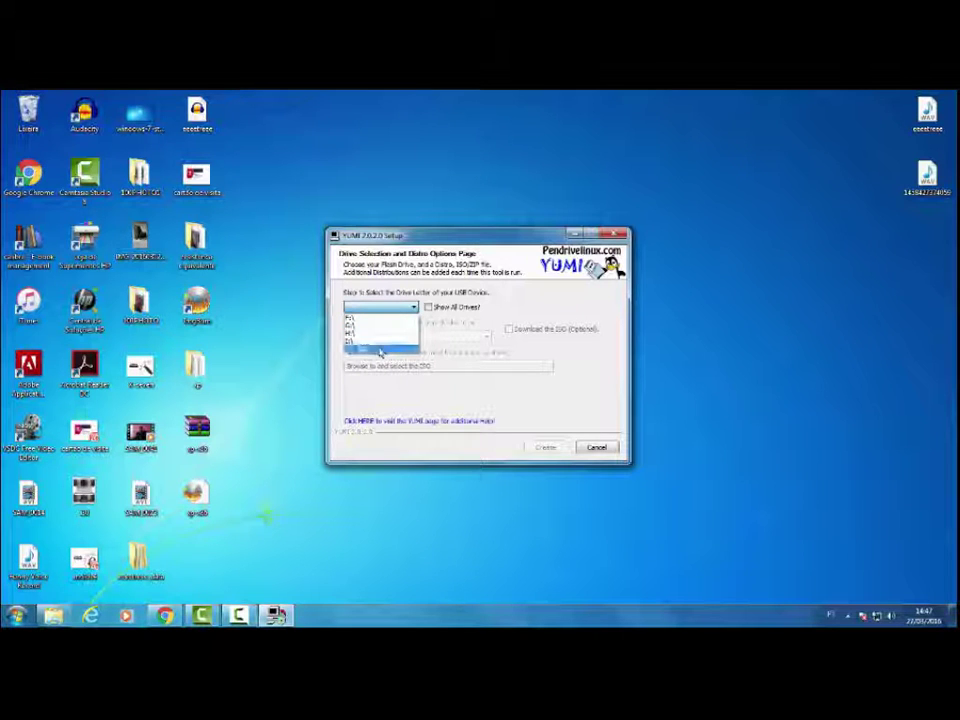
pyautogui.click(379, 350)
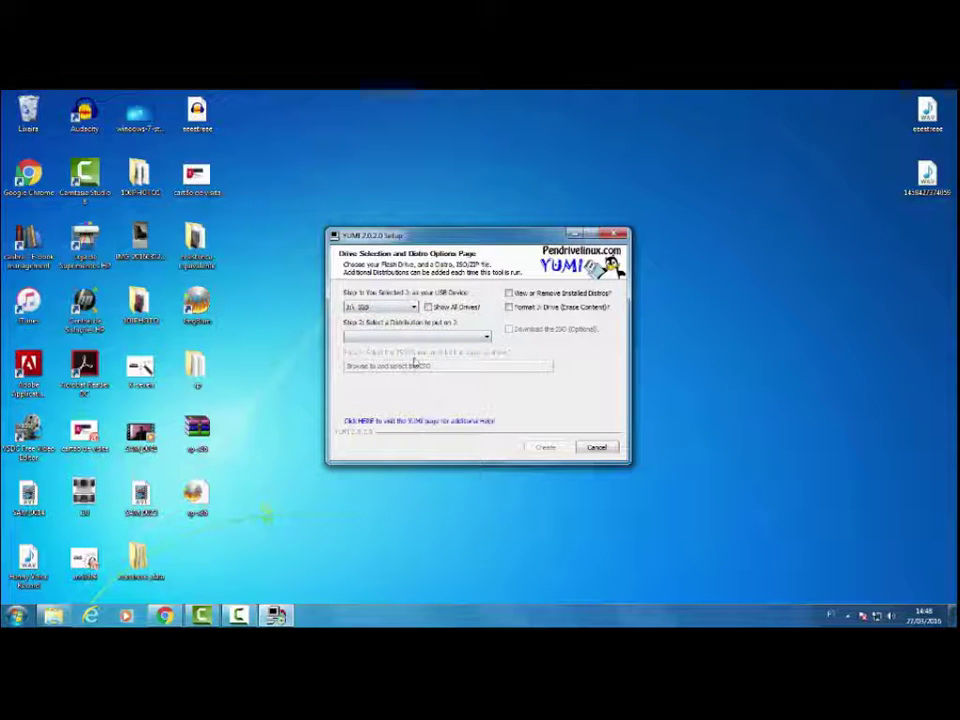
pyautogui.click(511, 310)
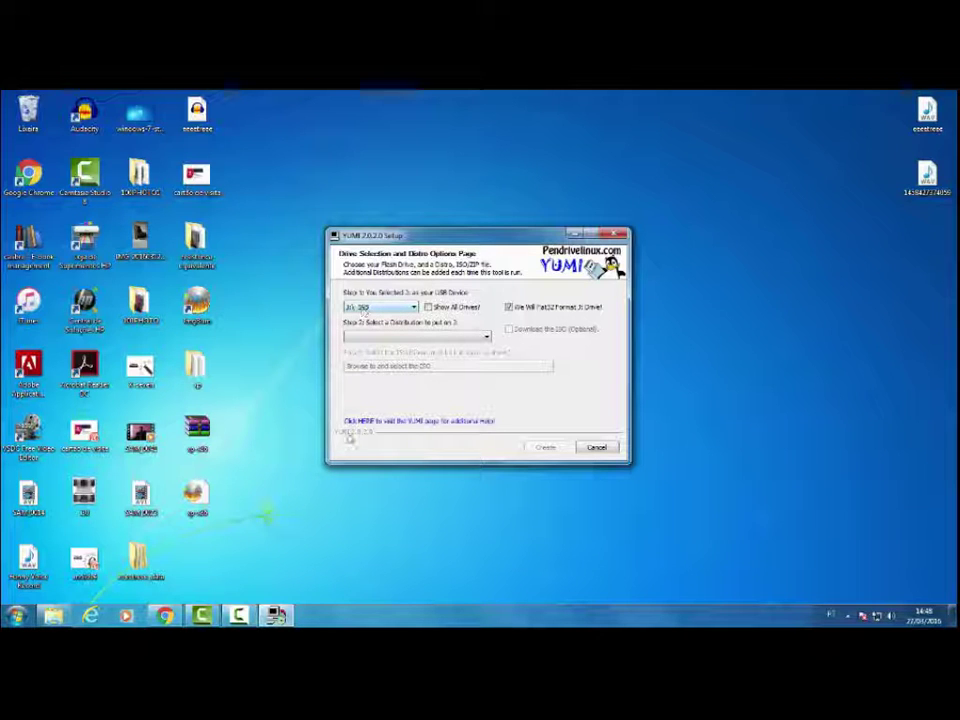
# Verify in the file explorer that J: is the removable disk, and return to the YUMI setup.
pyautogui.hotkey('alt', 'Tab')
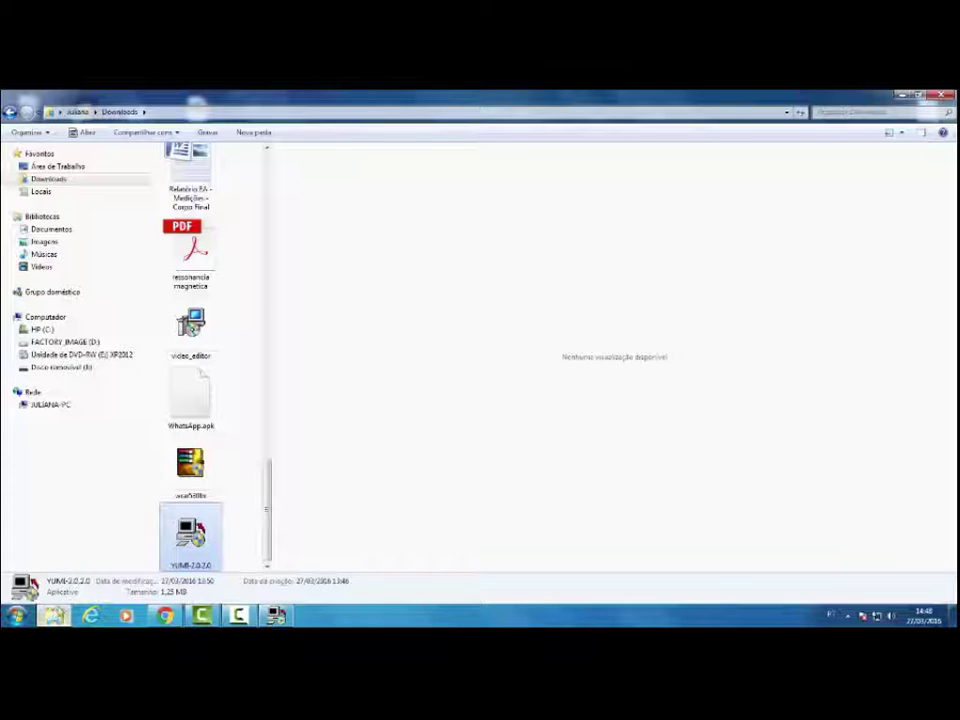
pyautogui.click(77, 369)
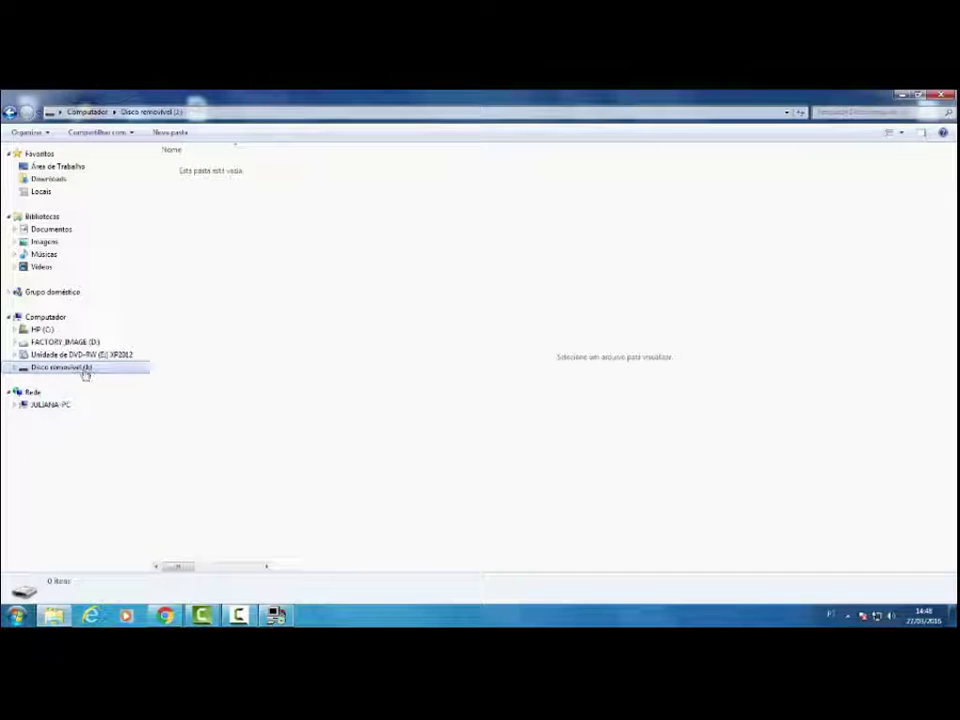
pyautogui.click(276, 614)
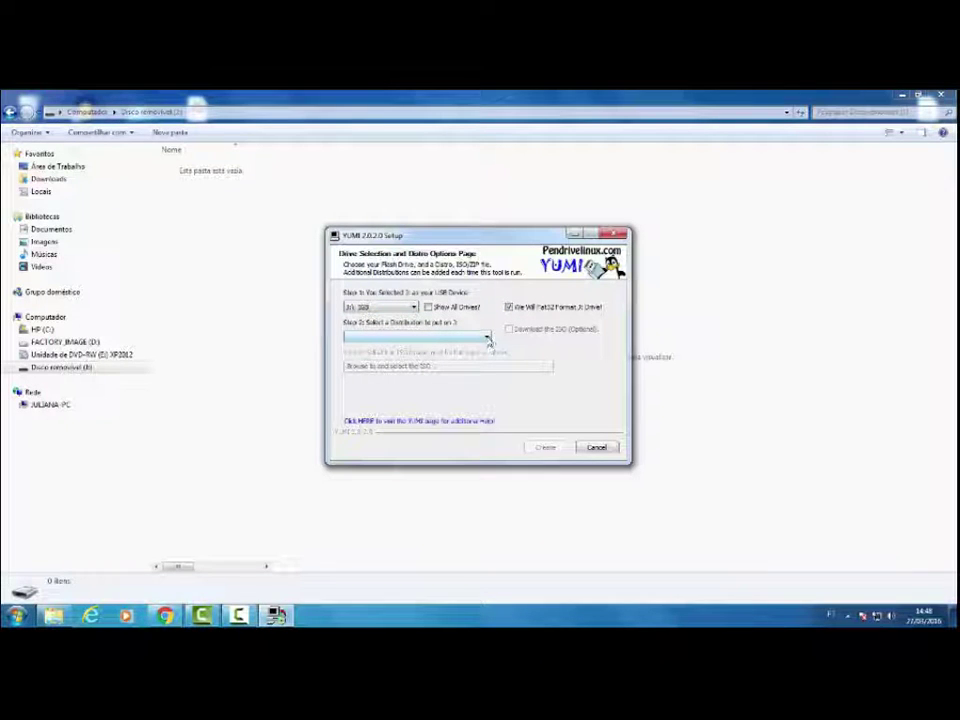
# Choose Windows XP Installer as the distribution to put on drive J:.
pyautogui.click(487, 338)
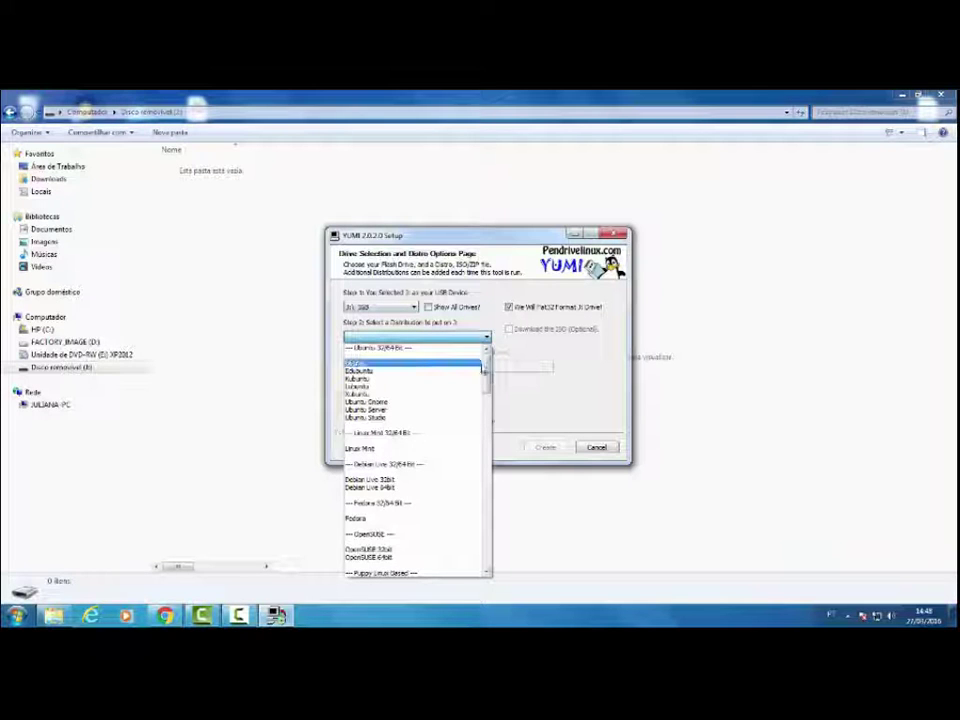
pyautogui.moveTo(487, 372); pyautogui.dragTo(479, 543)
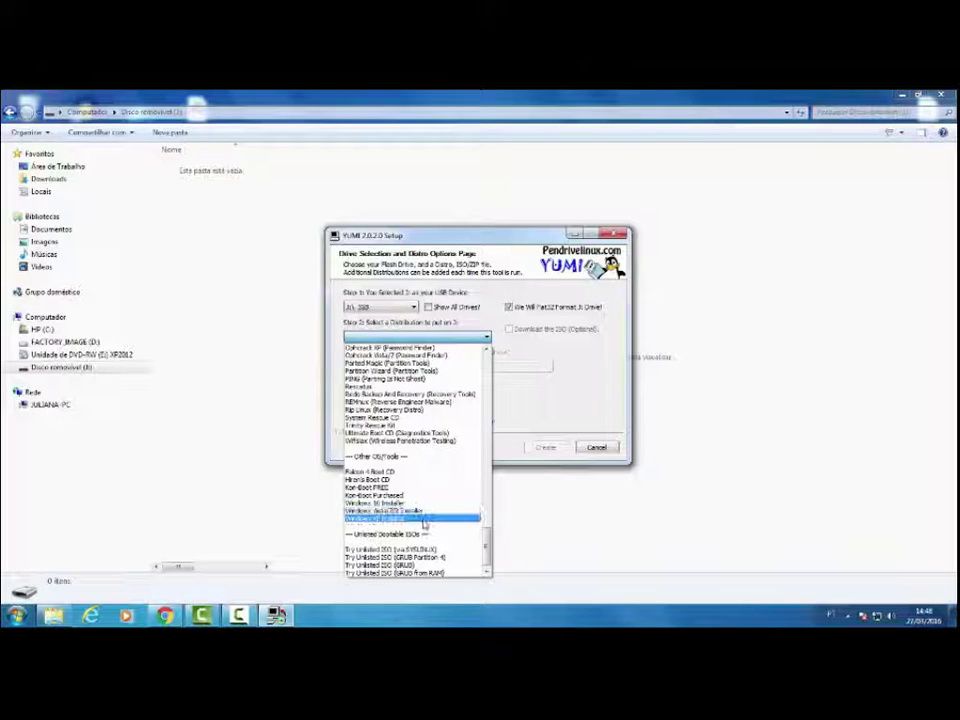
pyautogui.click(424, 519)
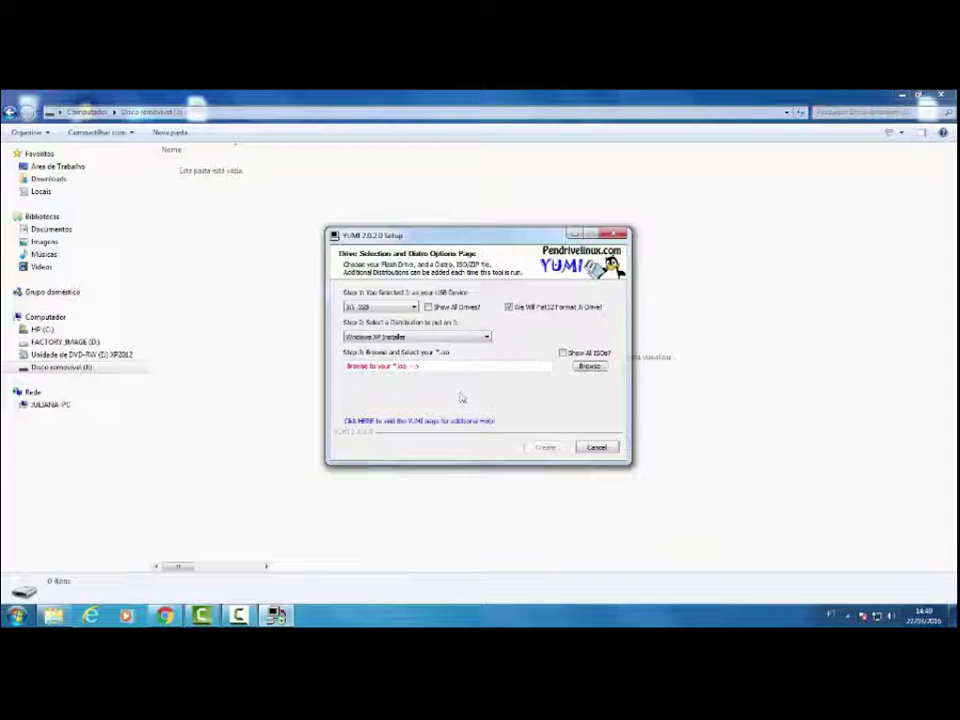
# Select the xp-x86 ISO file from the desktop (Área de Trabalho) as the installer image.
pyautogui.click(590, 367)
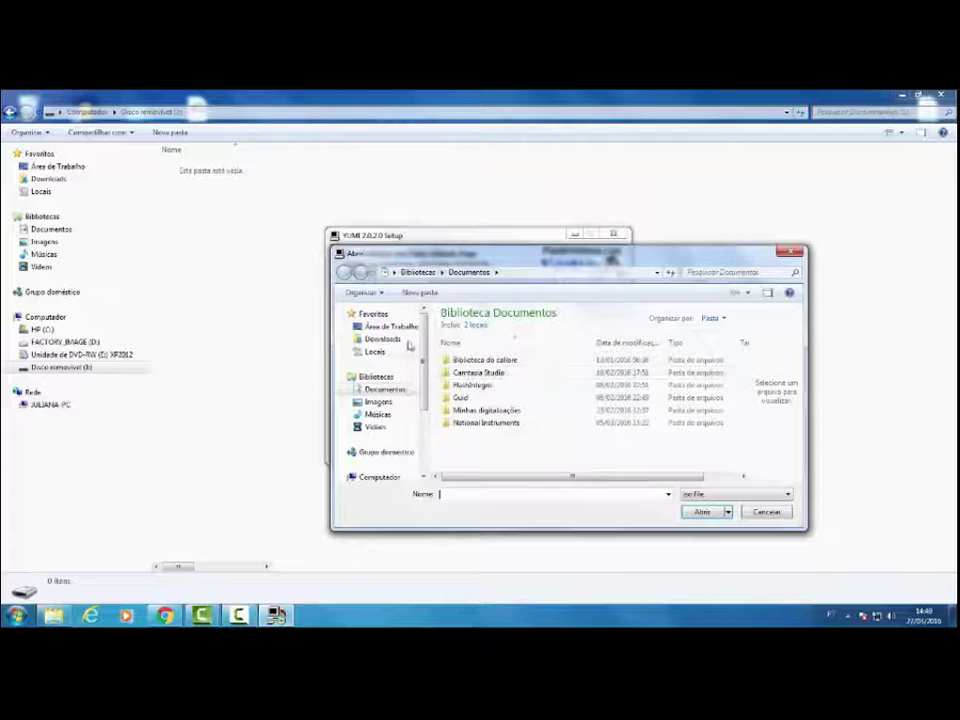
pyautogui.click(403, 326)
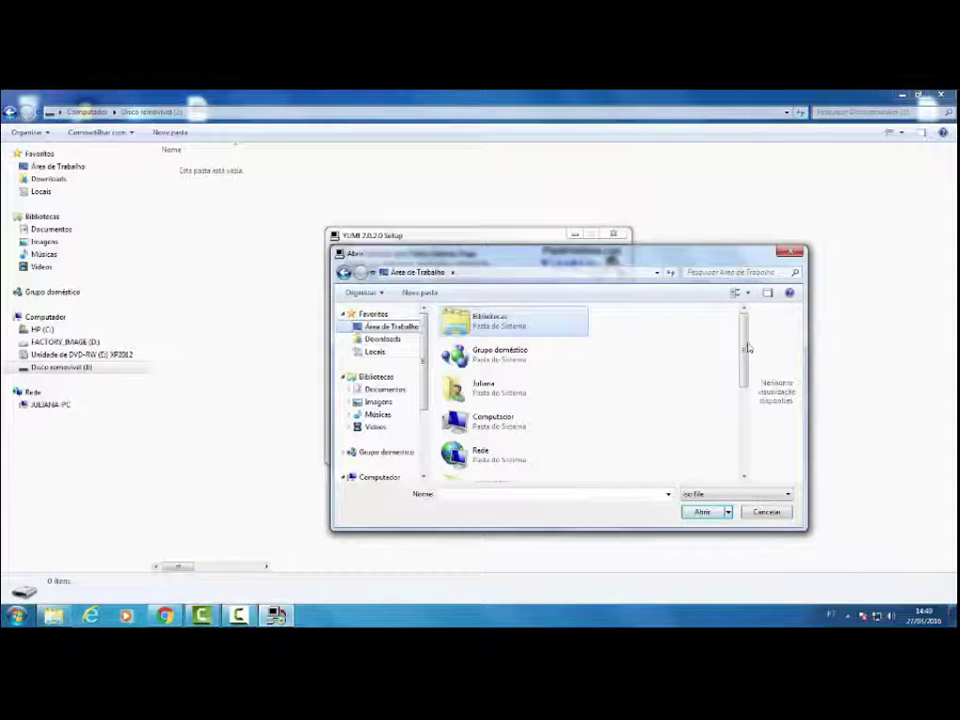
pyautogui.moveTo(747, 348); pyautogui.dragTo(745, 443)
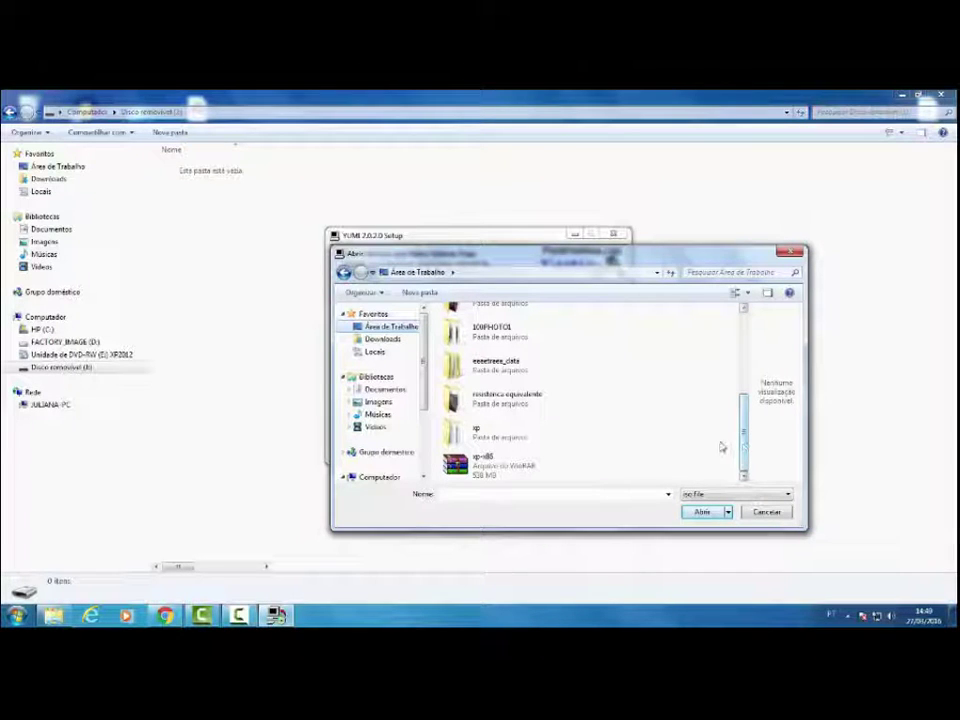
pyautogui.click(487, 466)
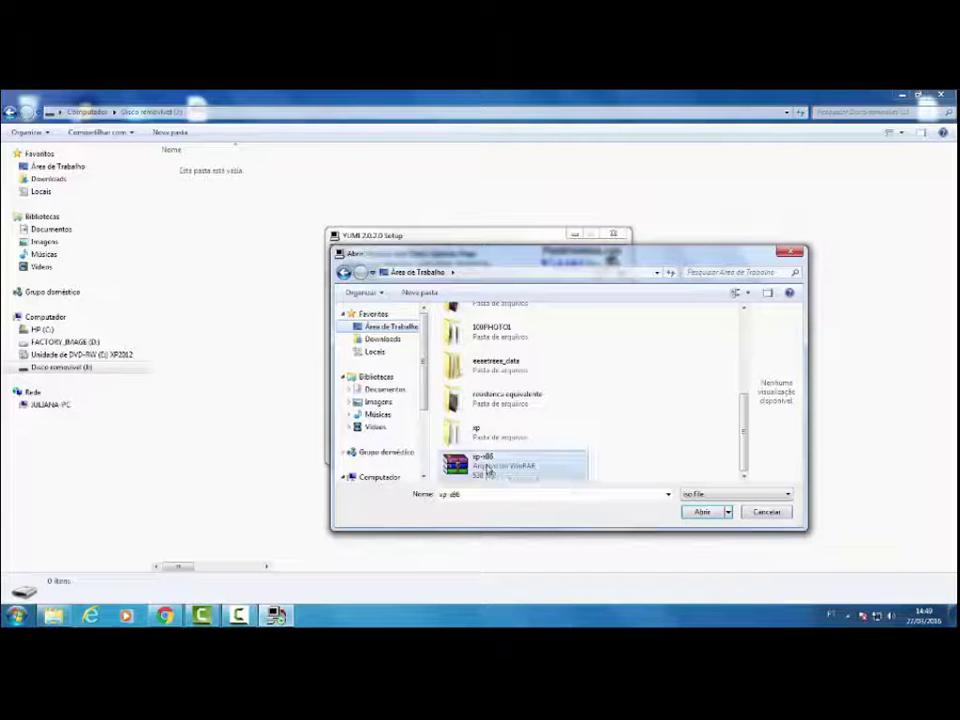
pyautogui.click(703, 512)
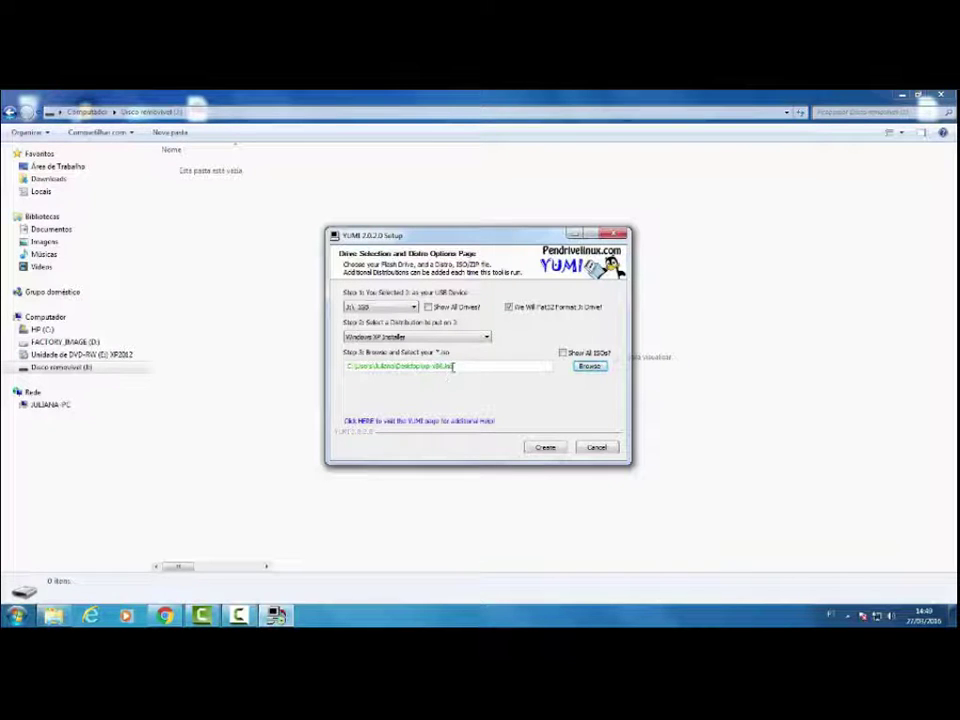
# Create the Windows XP Installer on drive J:, approving the Fat32 format, and finish by closing YUMI without adding another distribution.
pyautogui.click(545, 448)
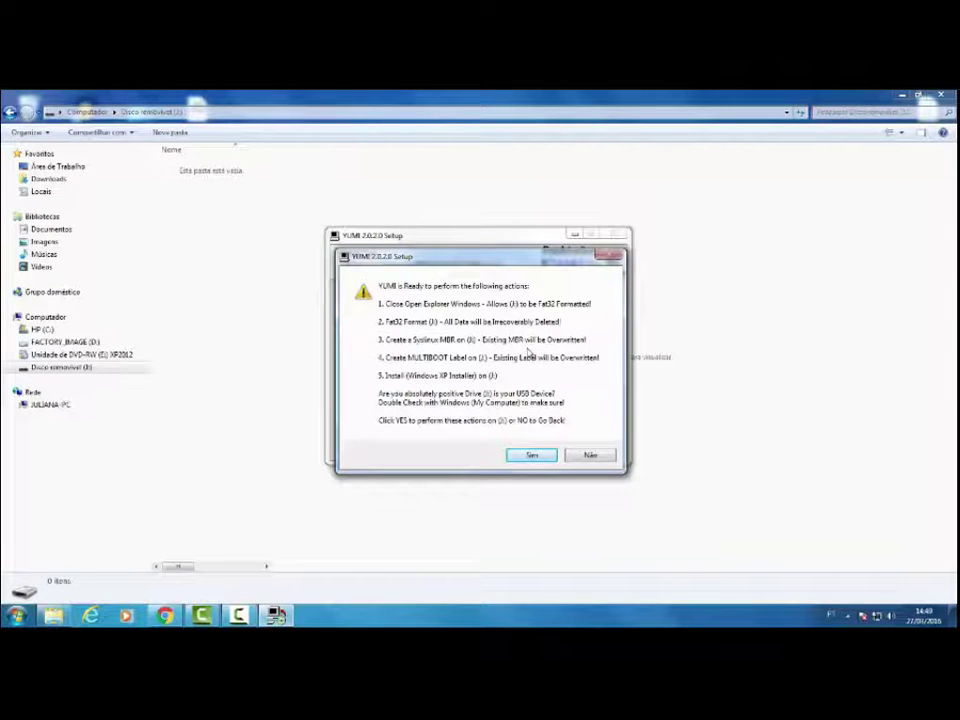
pyautogui.click(538, 457)
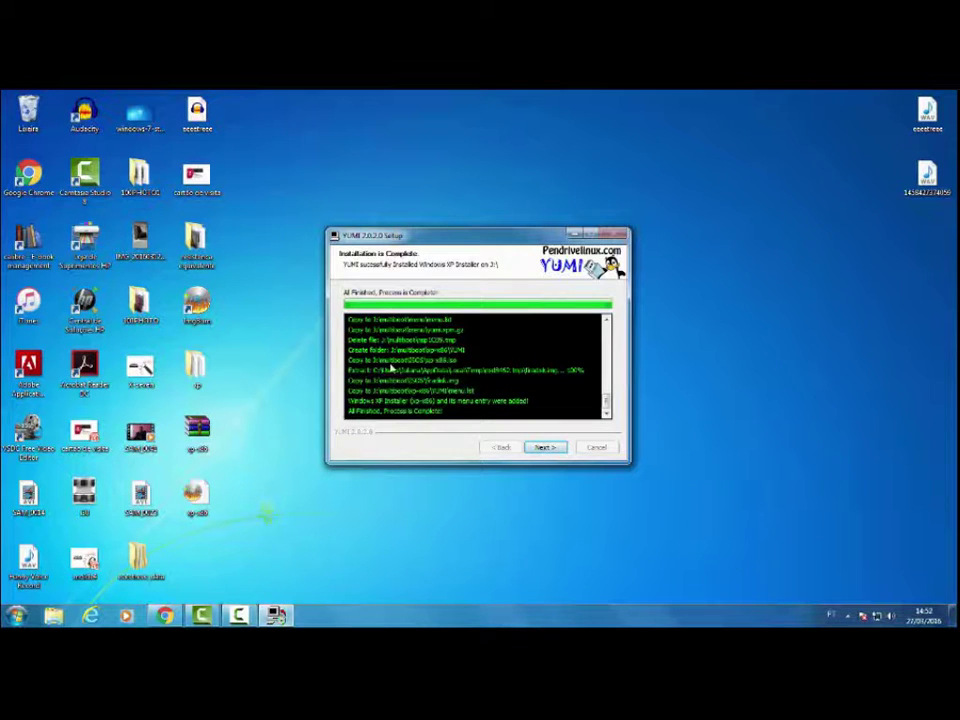
pyautogui.click(546, 448)
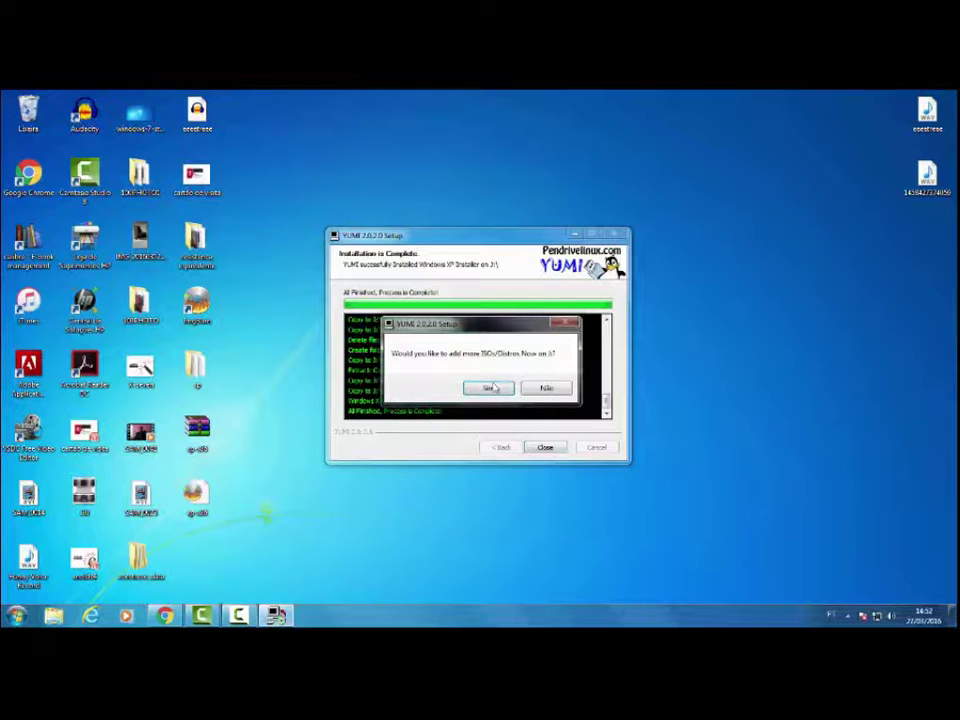
pyautogui.click(489, 388)
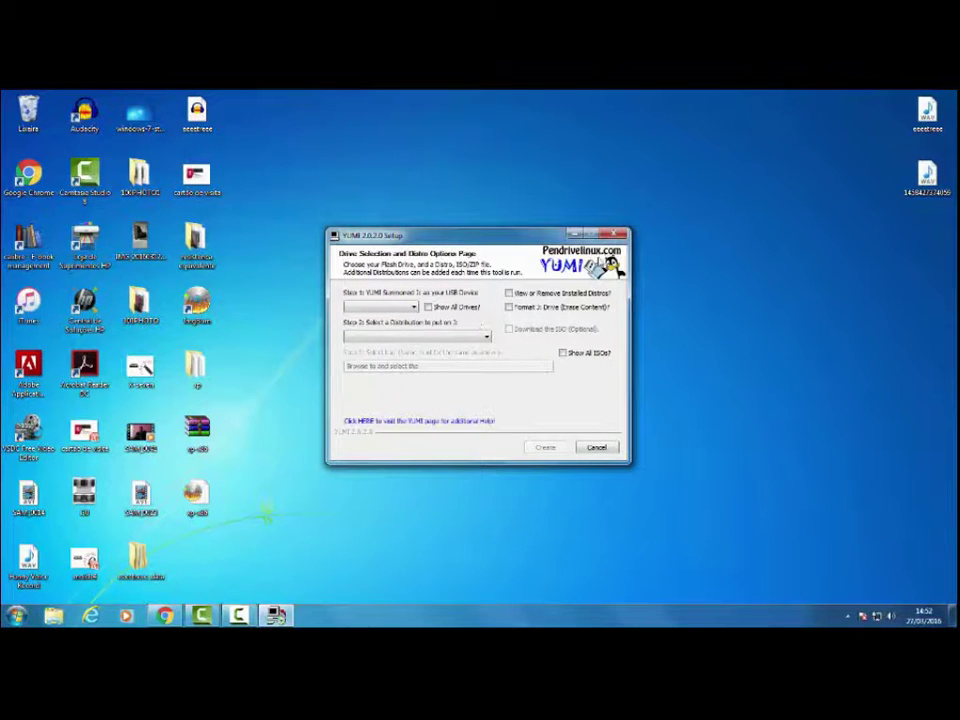
pyautogui.click(619, 235)
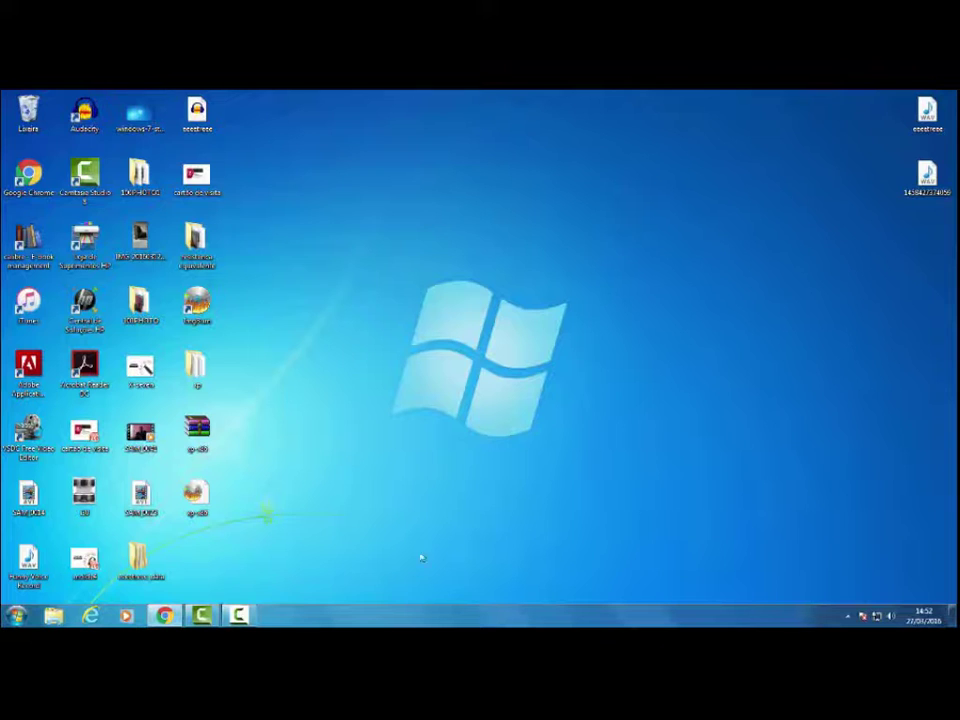
# Check the contents of the multiboot folder on drive MULTIBOOT (J:) in the file explorer, and close the explorer window.
pyautogui.click(54, 615)
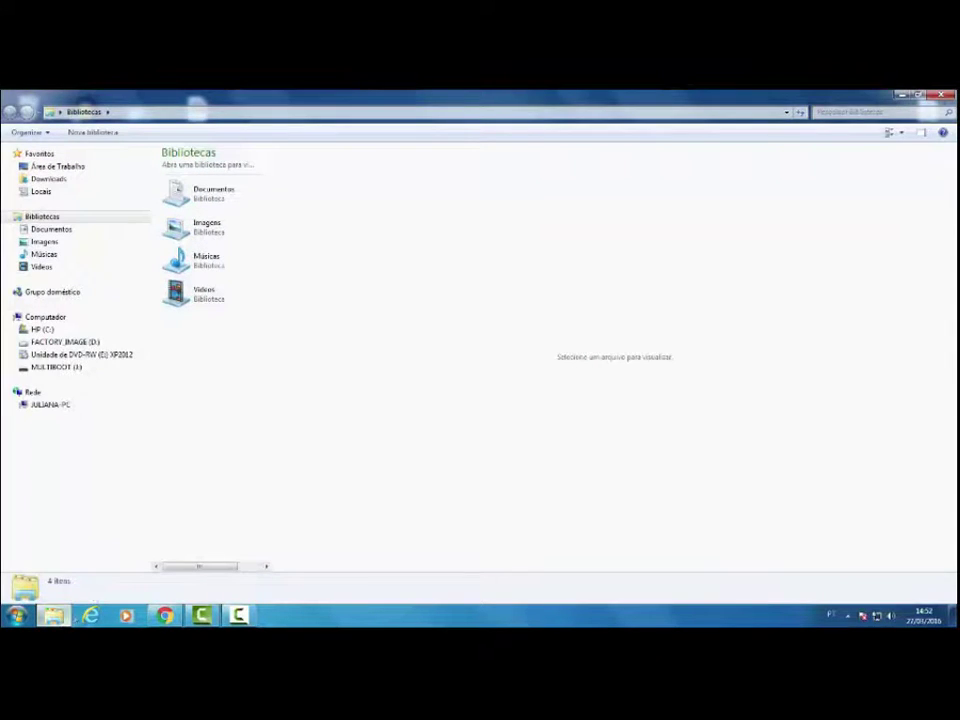
pyautogui.click(63, 370)
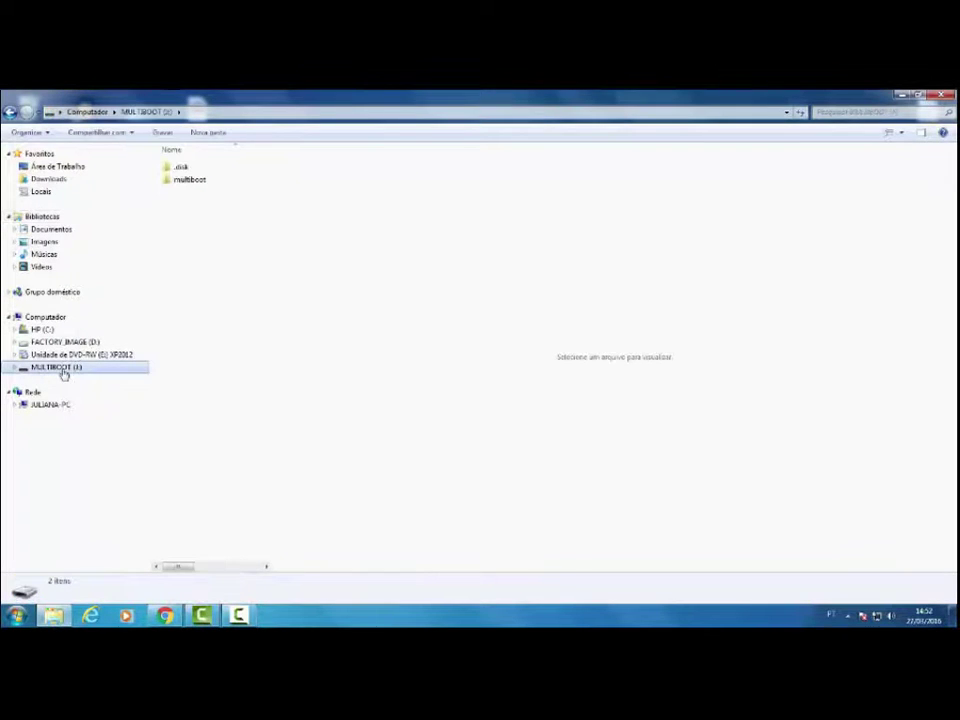
pyautogui.click(176, 186)
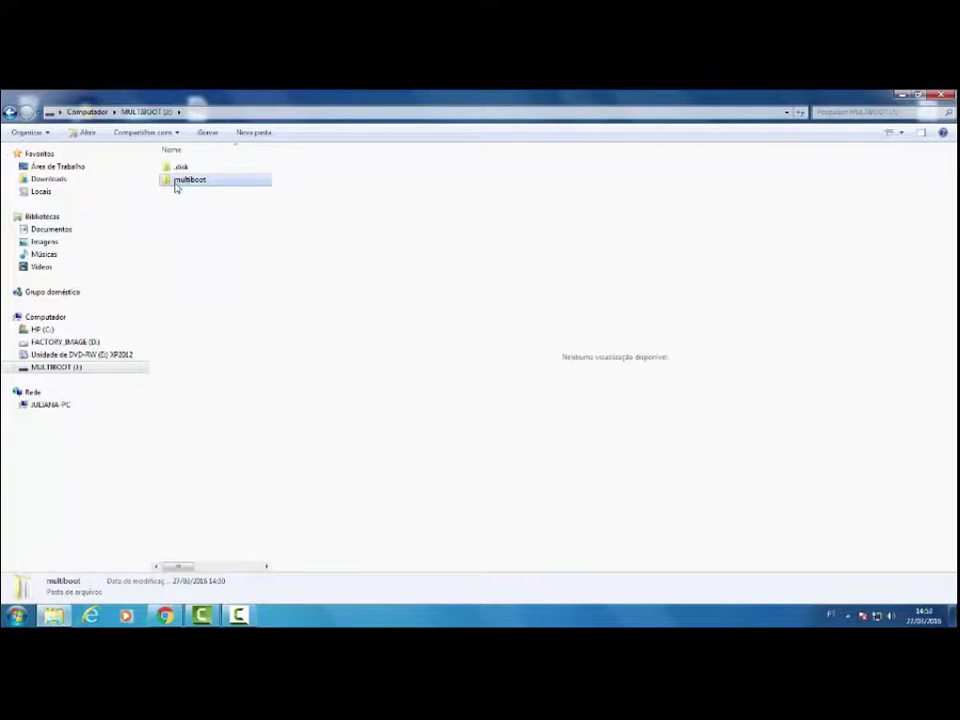
pyautogui.doubleClick(176, 186)
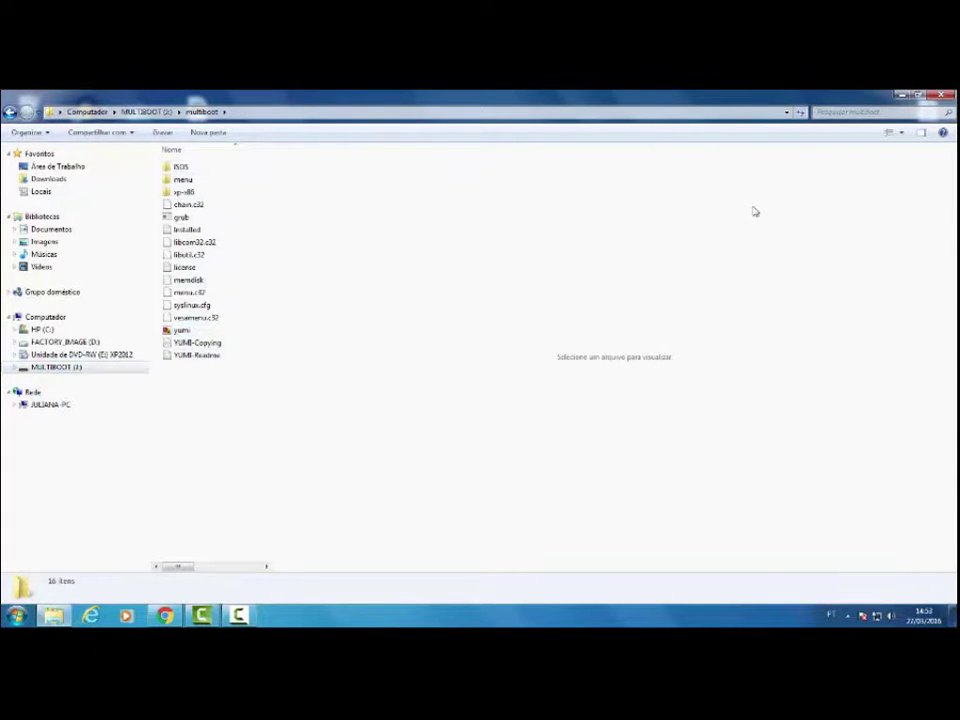
pyautogui.click(940, 96)
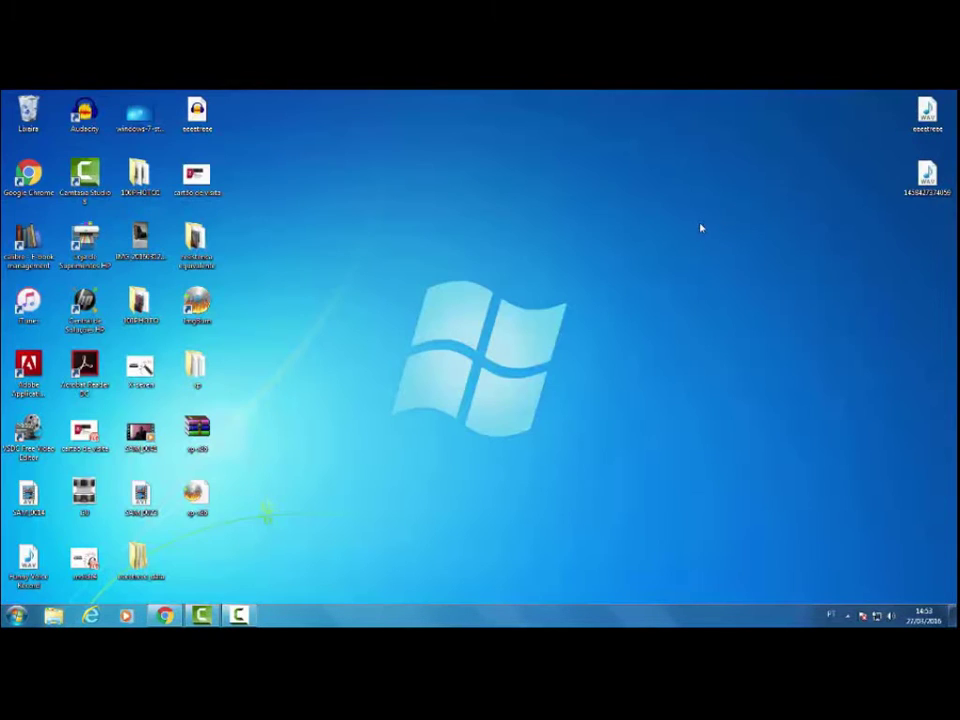